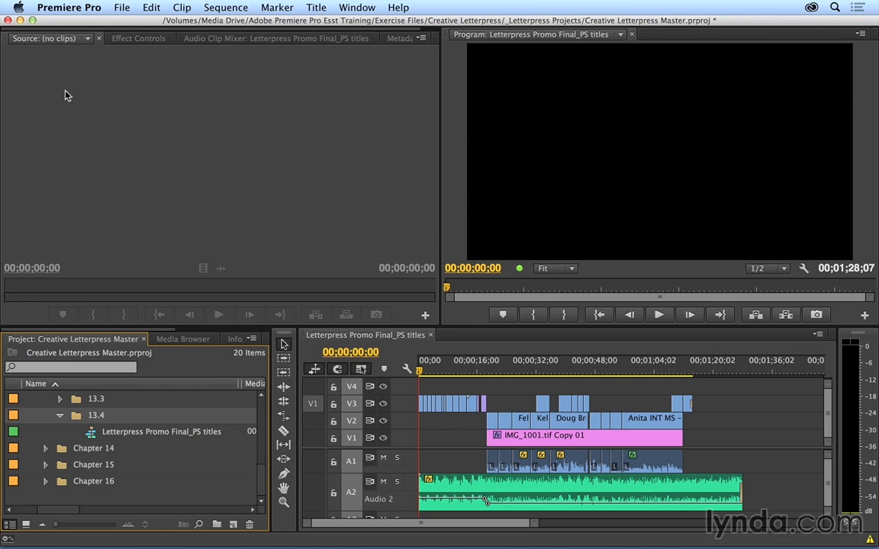
Create a new 1280 × 720 Photoshop file named Letterpress Lower Third in the Course-created assets folder, added to the project with merged layers.
click(124, 9)
mouse_move(132, 24)
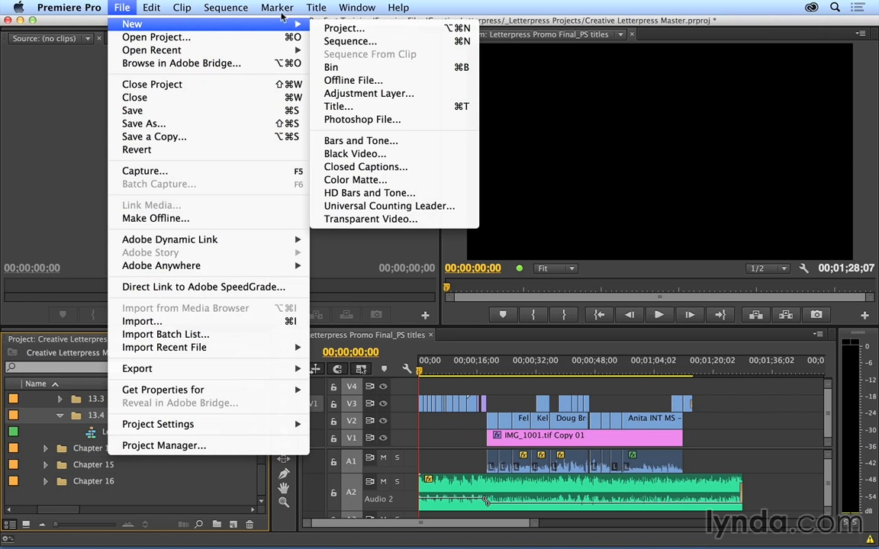
click(428, 119)
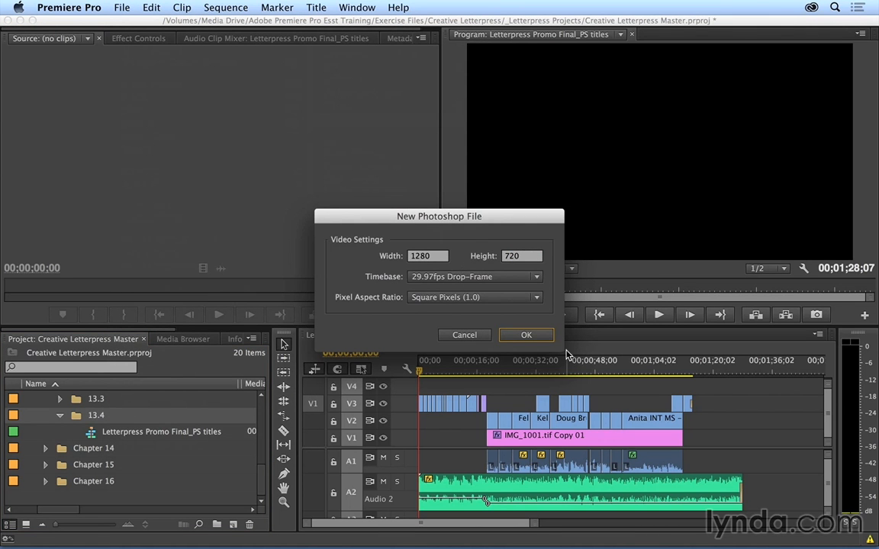
click(531, 336)
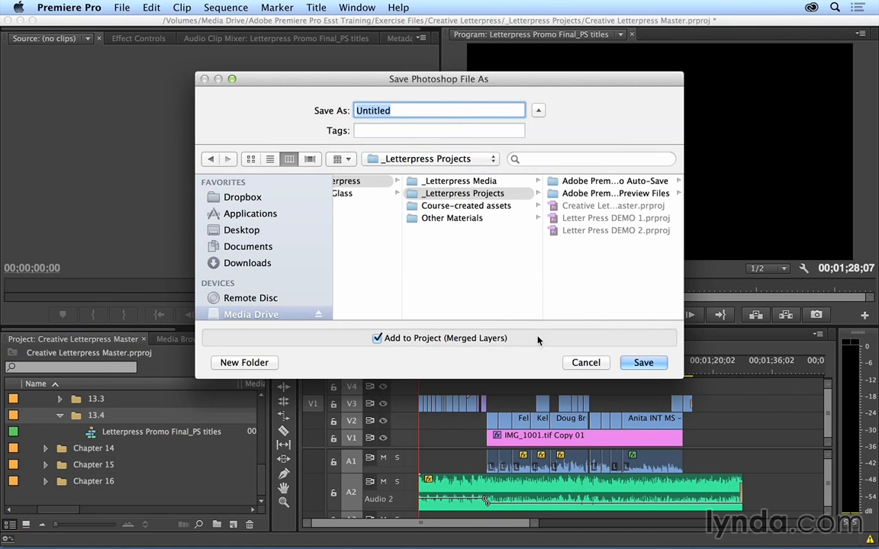
text(Letterpress Lower Third)
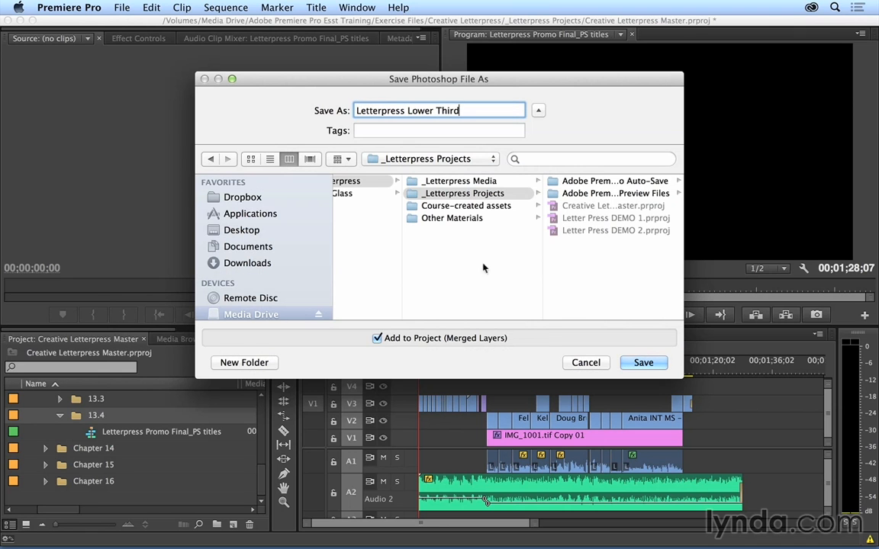
click(462, 207)
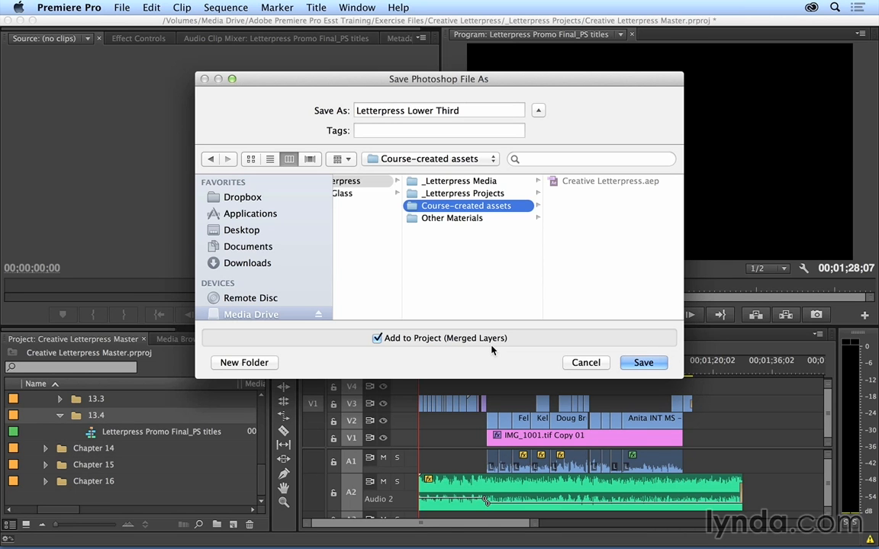
click(643, 363)
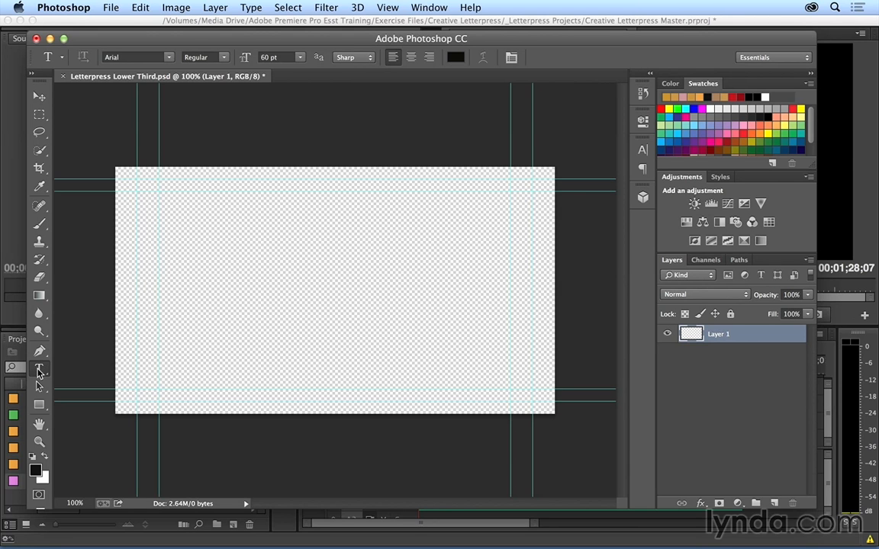
Add two lines of text near the canvas's lower-left title-safe corner: the speaker's first name and "Designer".
click(163, 352)
text(Kelli)
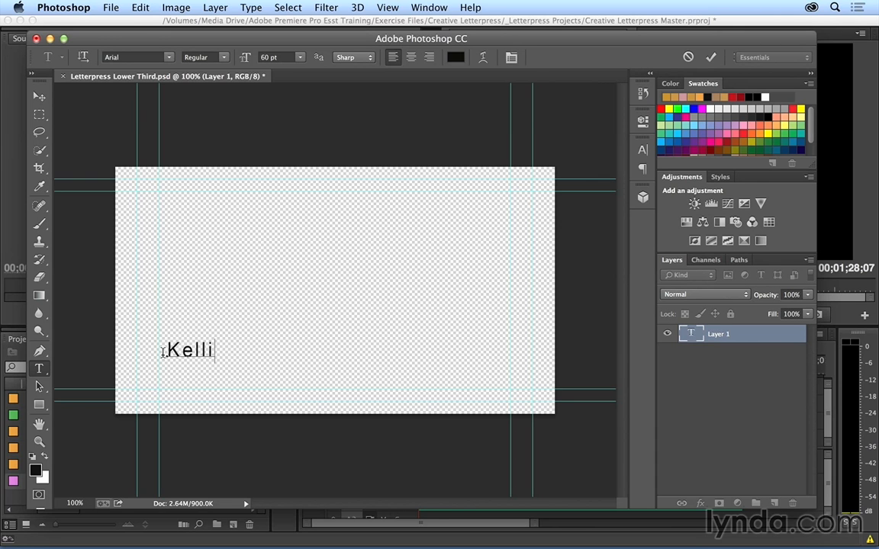
key(Return)
text(Designer)
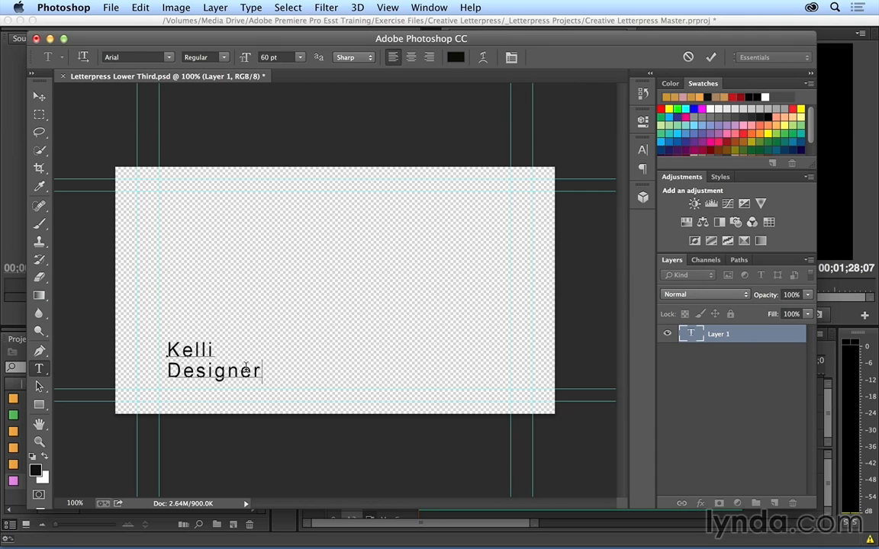
Set the font size of the "Designer" line to 48 pt.
drag(263, 371, 147, 365)
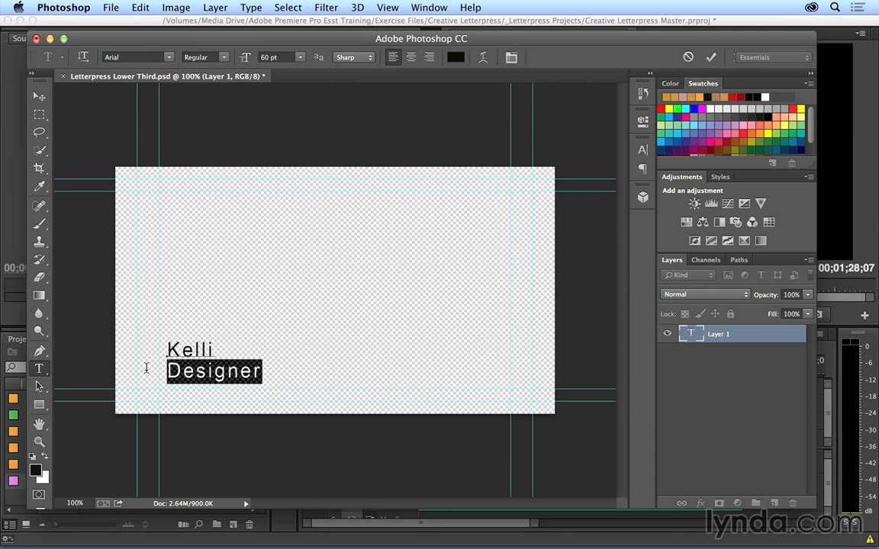
click(271, 57)
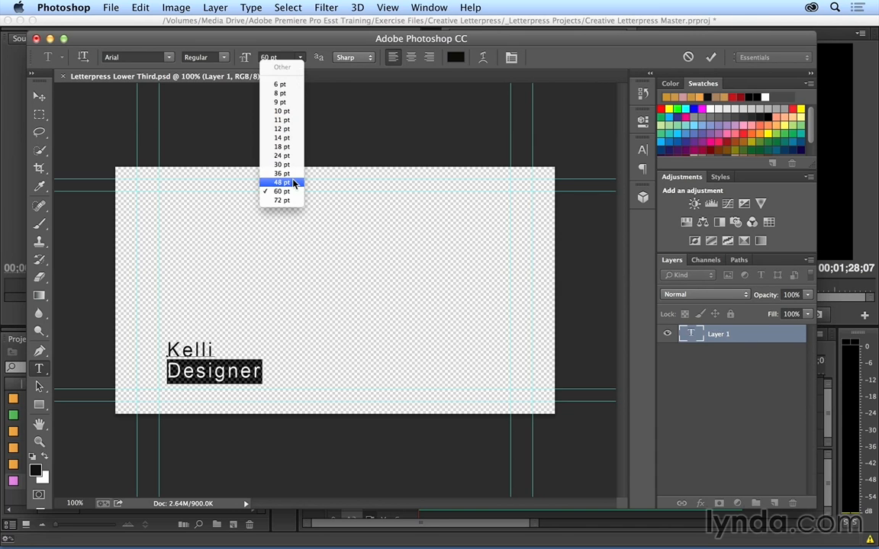
click(263, 168)
Move the text block slightly down toward the title-safe line and set both lines in Bank Gothic.
click(38, 96)
drag(180, 344, 182, 352)
key(t)
drag(242, 381, 134, 341)
click(169, 57)
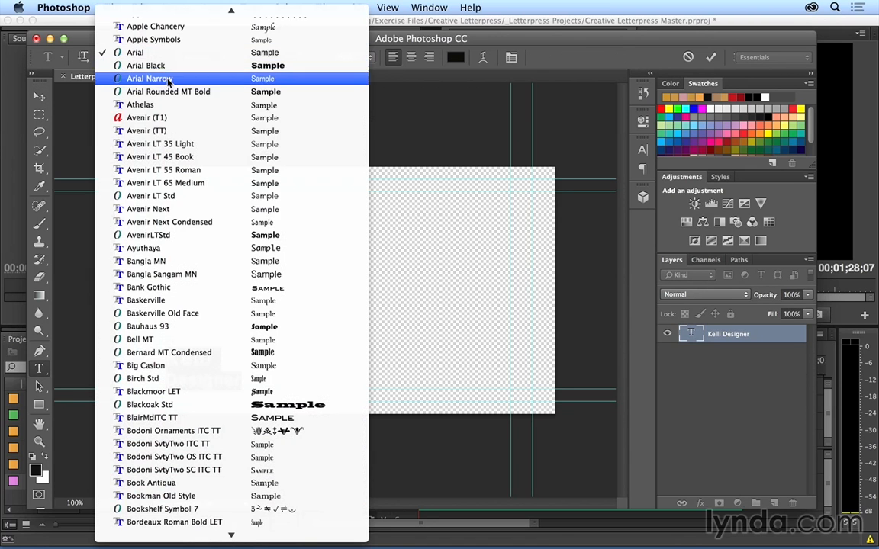
click(201, 287)
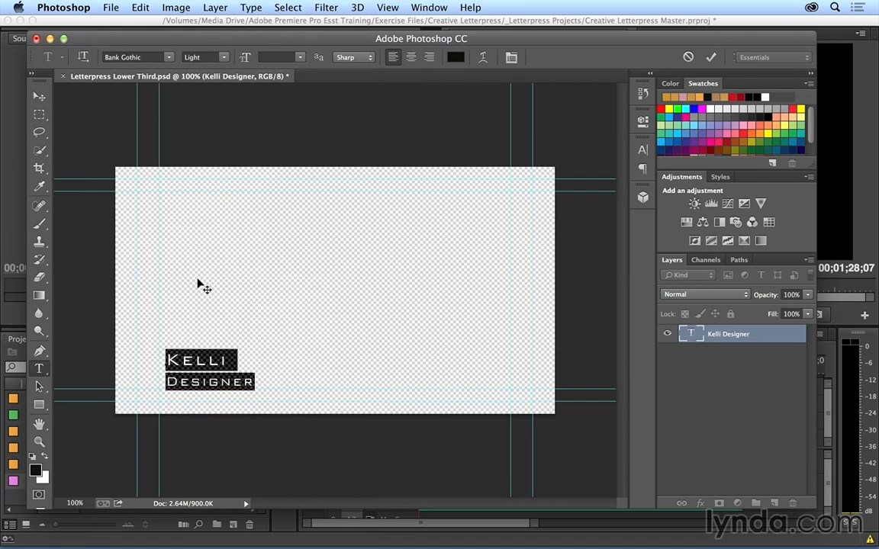
Draw a full-width rectangle about 1285 × 151 px over the text and give it a linear gradient fill.
click(39, 405)
drag(114, 344, 553, 395)
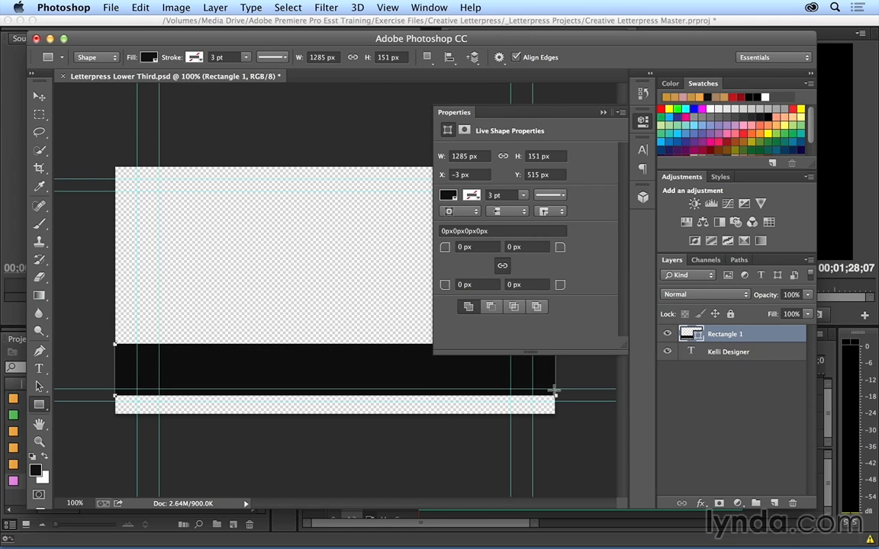
click(448, 195)
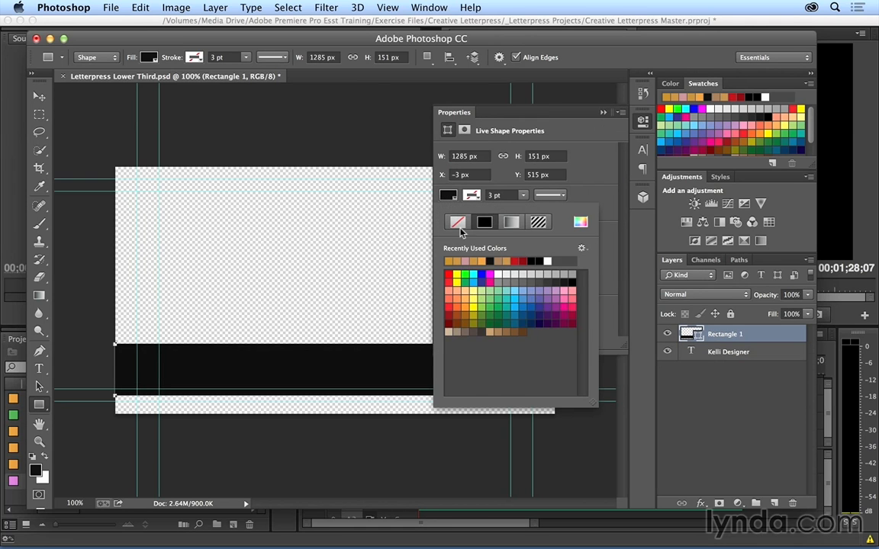
click(511, 222)
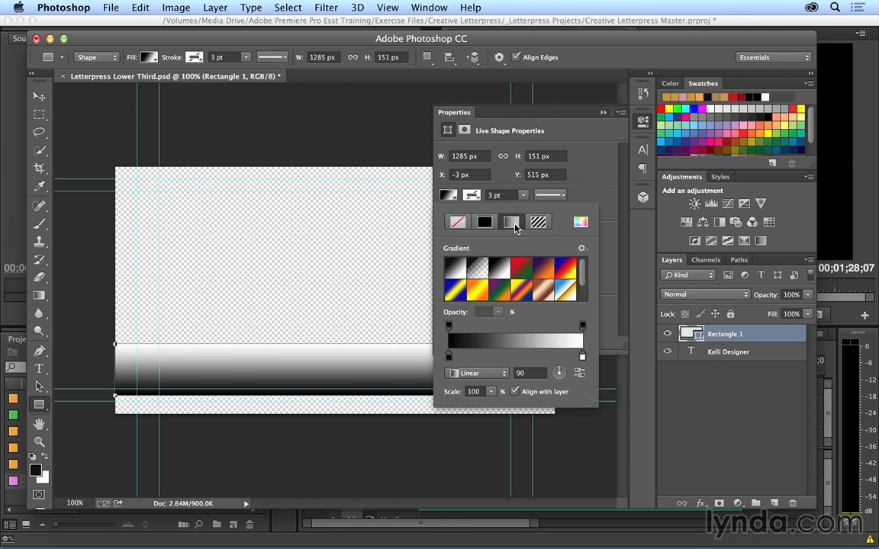
Change the gradient's black color stop to gold, bba422.
double_click(448, 358)
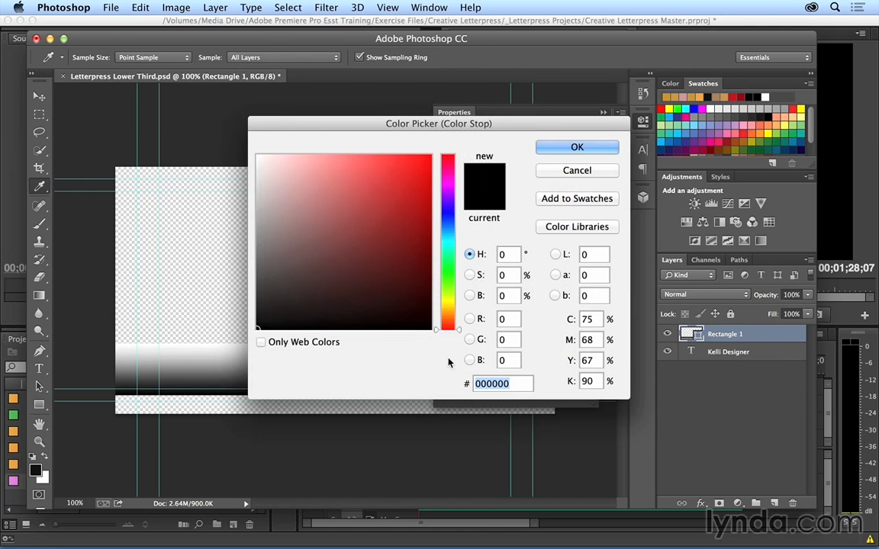
click(446, 308)
drag(446, 308, 447, 308)
click(405, 193)
click(398, 199)
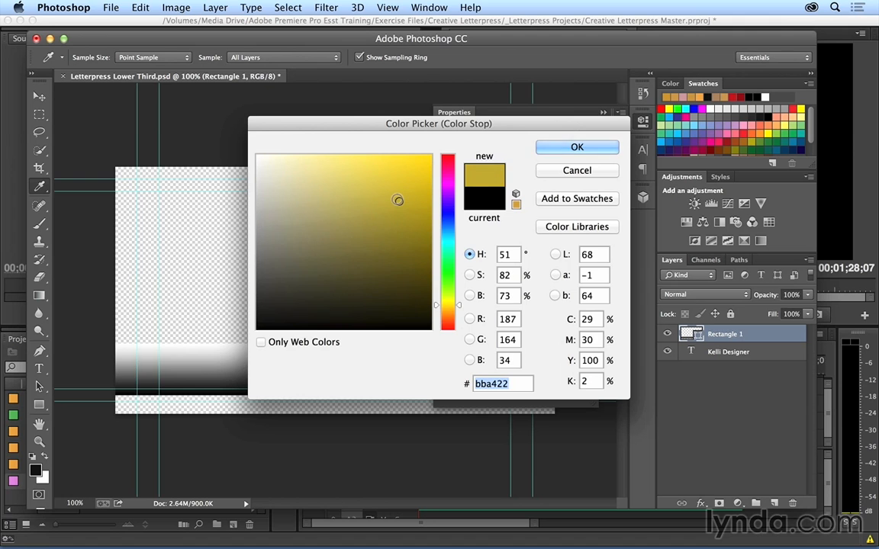
click(574, 148)
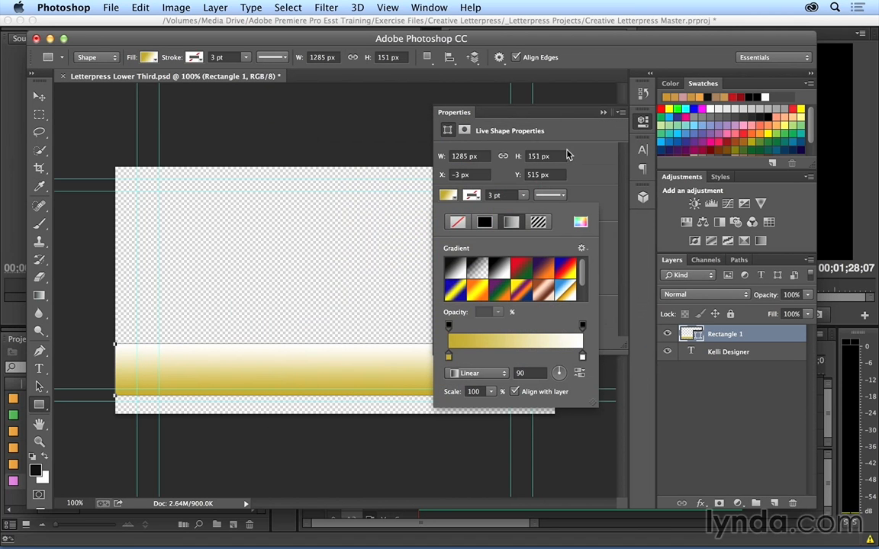
Lower the gradient's opacity to 42% at the gold end and 54% at the white end.
click(448, 326)
drag(462, 319, 418, 309)
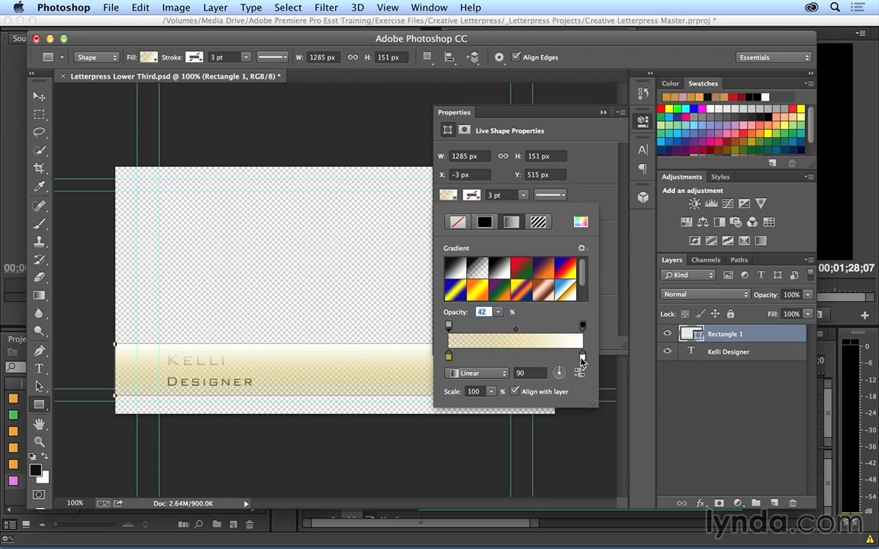
click(581, 357)
click(582, 326)
drag(451, 311, 392, 312)
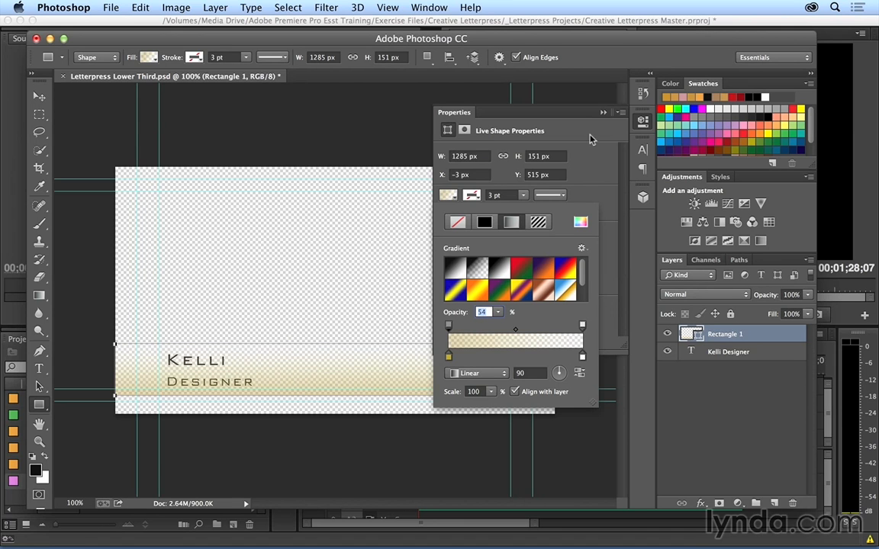
click(604, 112)
Arrange the rectangle layer behind the text layer.
click(215, 7)
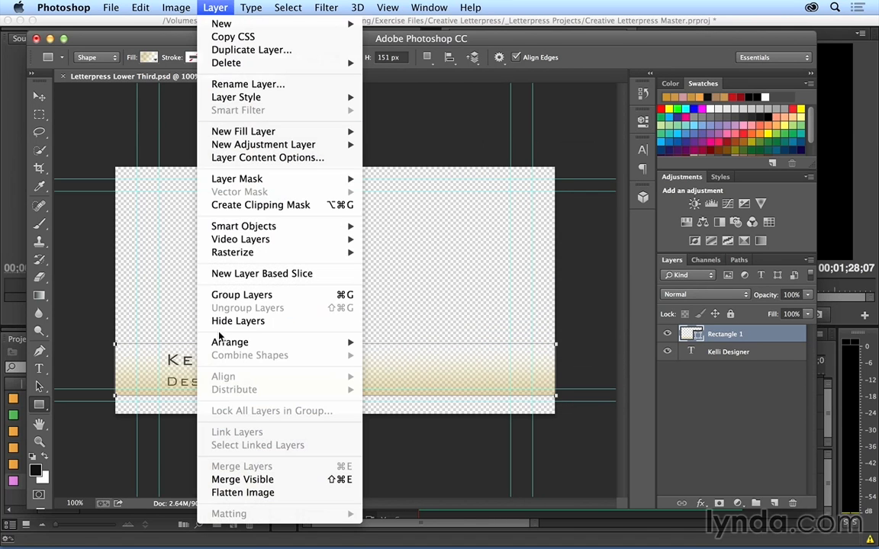
mouse_move(262, 345)
click(383, 381)
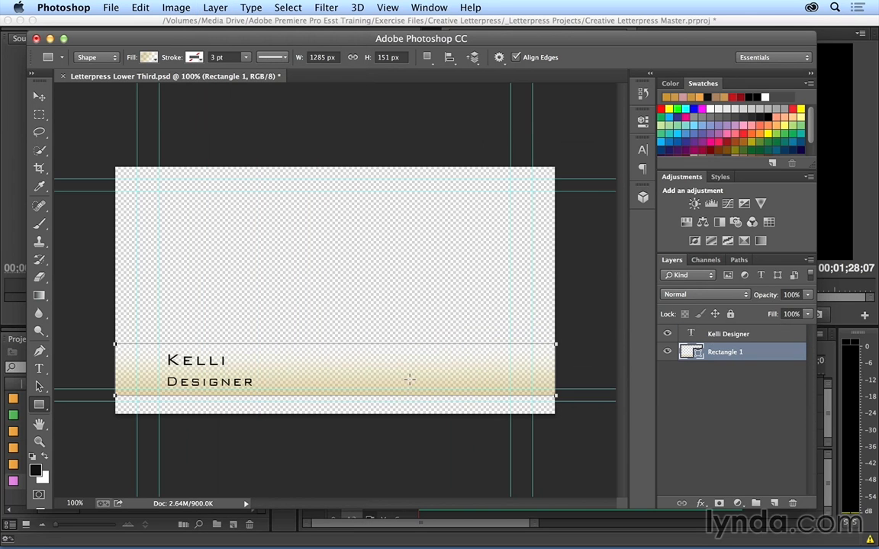
Add a drop shadow to the text layer with a distance of 4 px and an opacity of 83%.
right_click(707, 334)
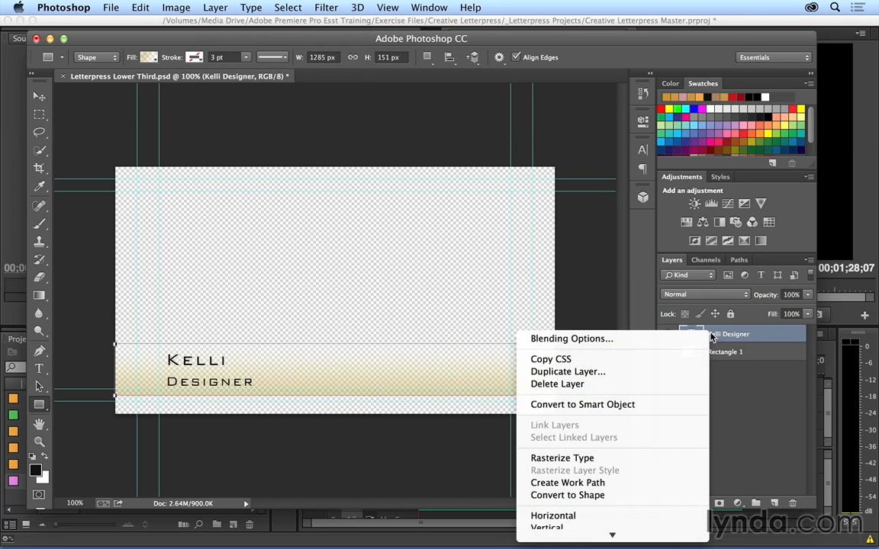
click(639, 341)
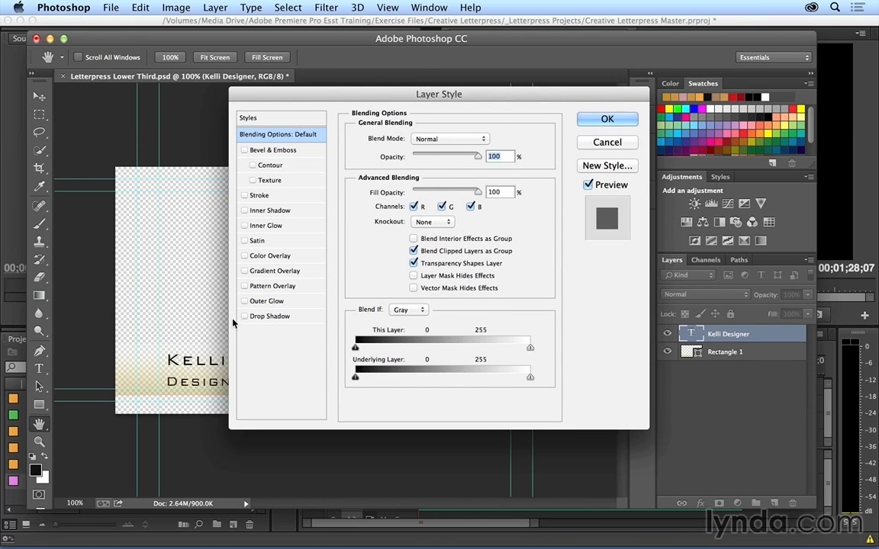
click(258, 316)
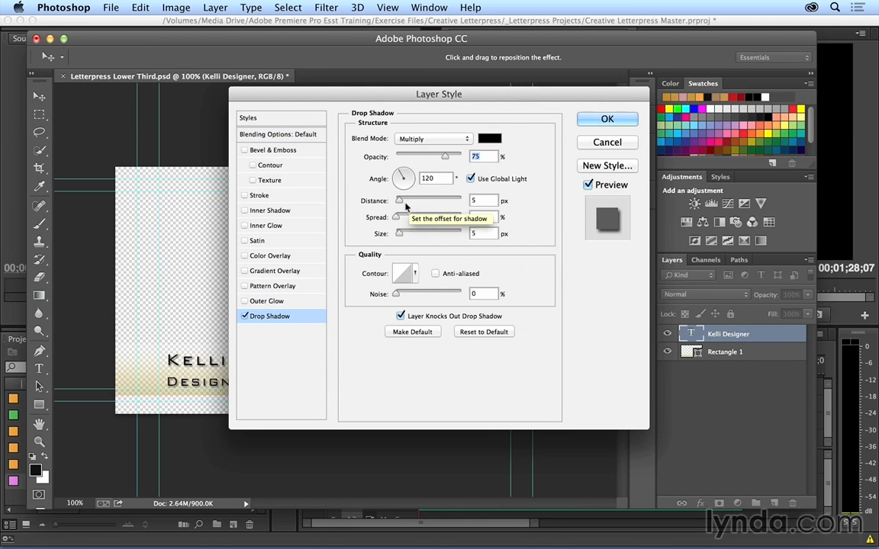
drag(400, 203, 398, 204)
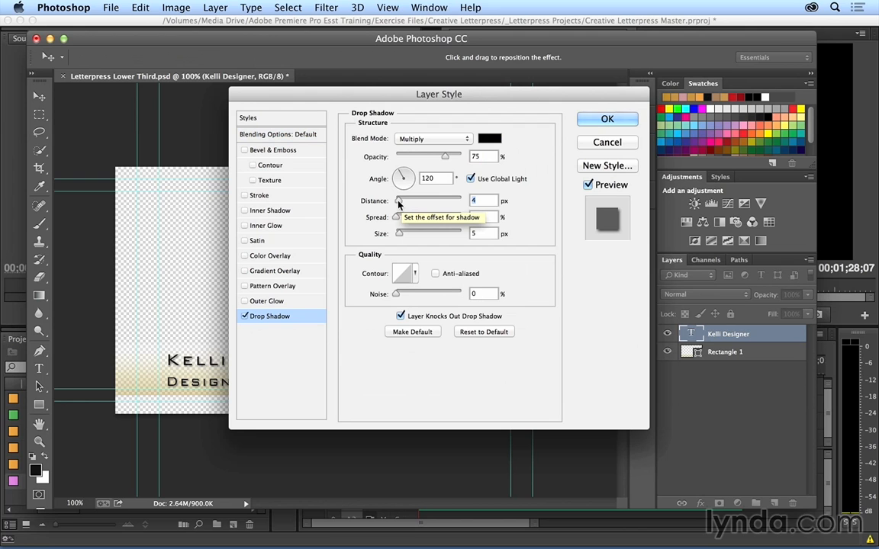
drag(446, 158, 450, 160)
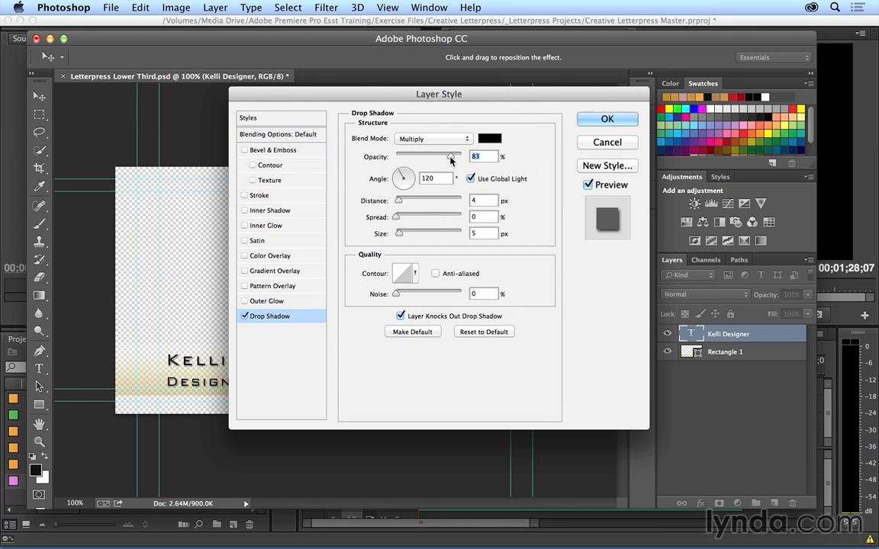
click(607, 119)
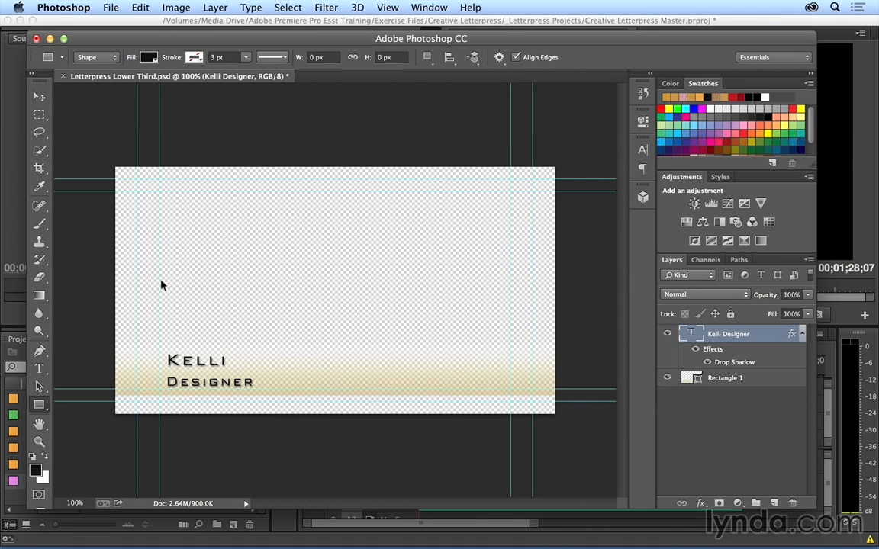
Save the Photoshop document, then switch to Premiere Pro and move Letterpress Lower Third.psd into the 13.4 bin.
key(super+s)
key(super+Tab)
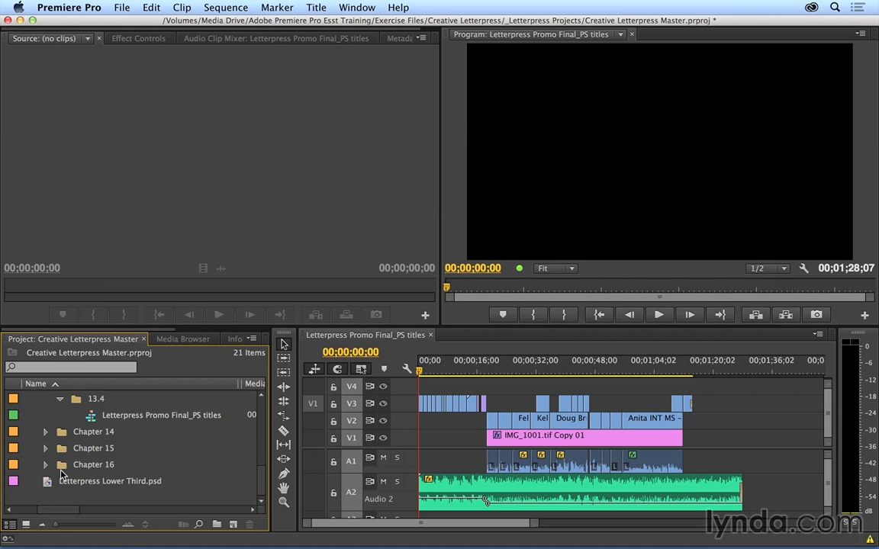
drag(61, 474, 70, 406)
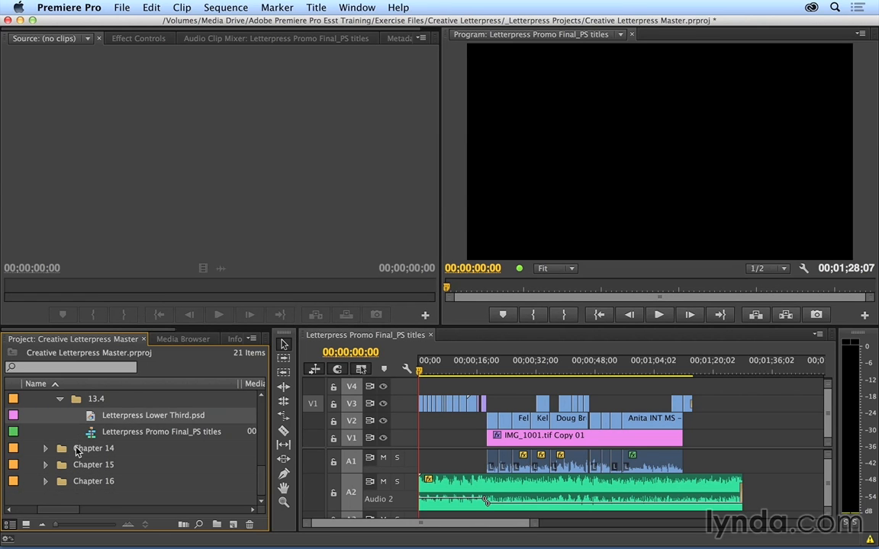
Place Letterpress Lower Third.psd on V3 at the start of the first interview clip and trim its end to match that clip.
click(492, 373)
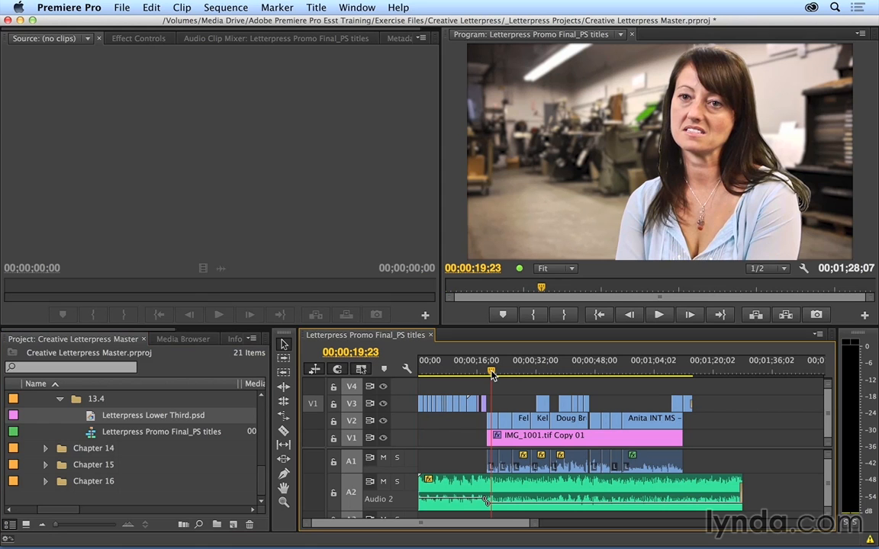
key(equal)
key(equal)
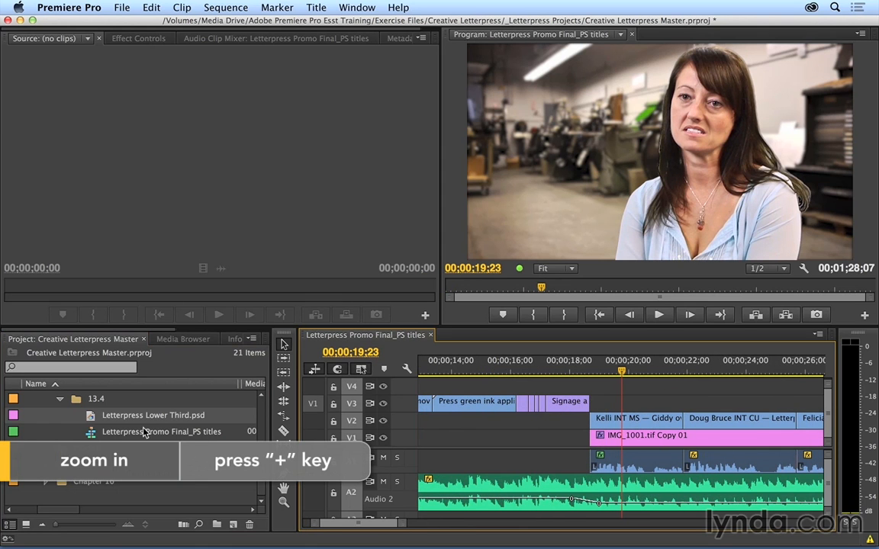
drag(107, 415, 597, 402)
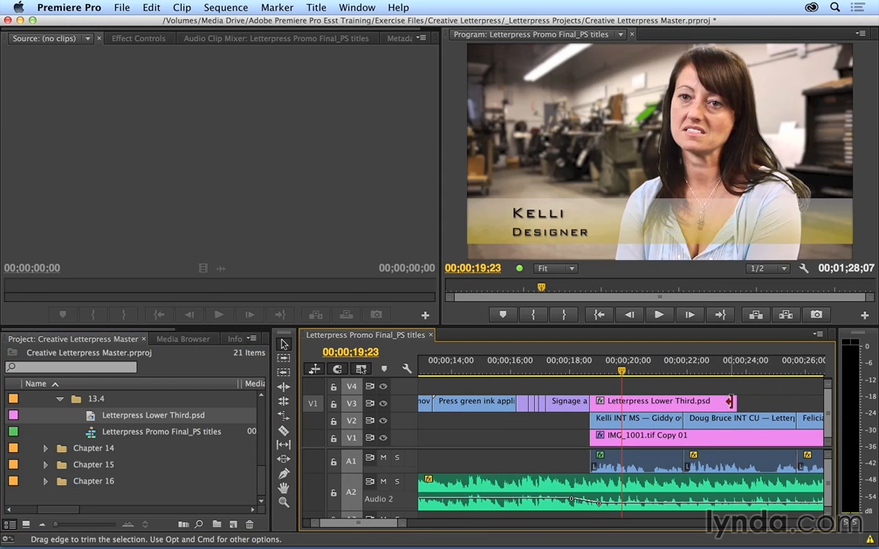
drag(725, 401, 683, 401)
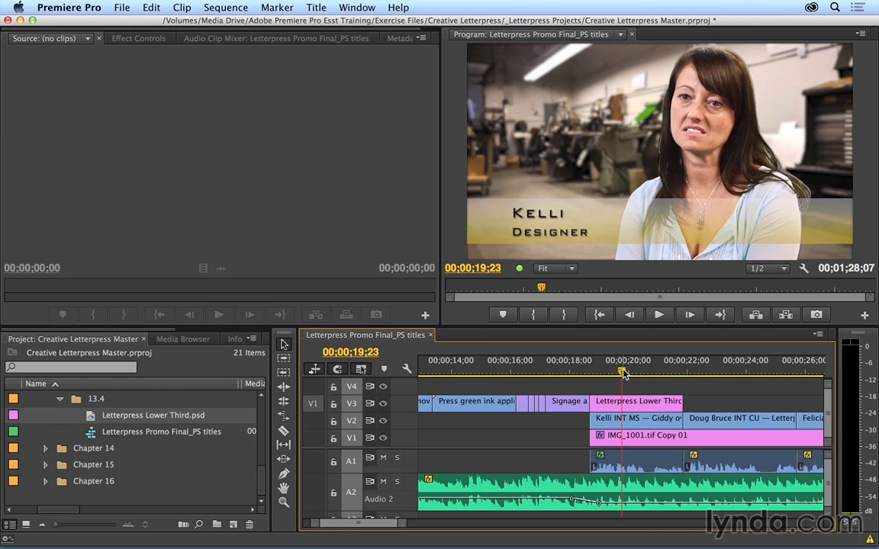
Open the Letterpress Lower Third clip on V3 for editing in Photoshop.
click(620, 404)
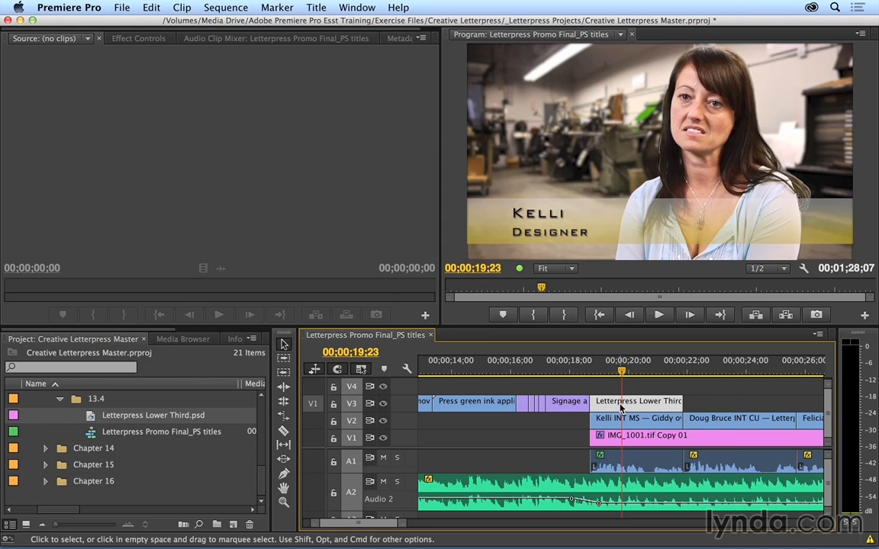
right_click(620, 408)
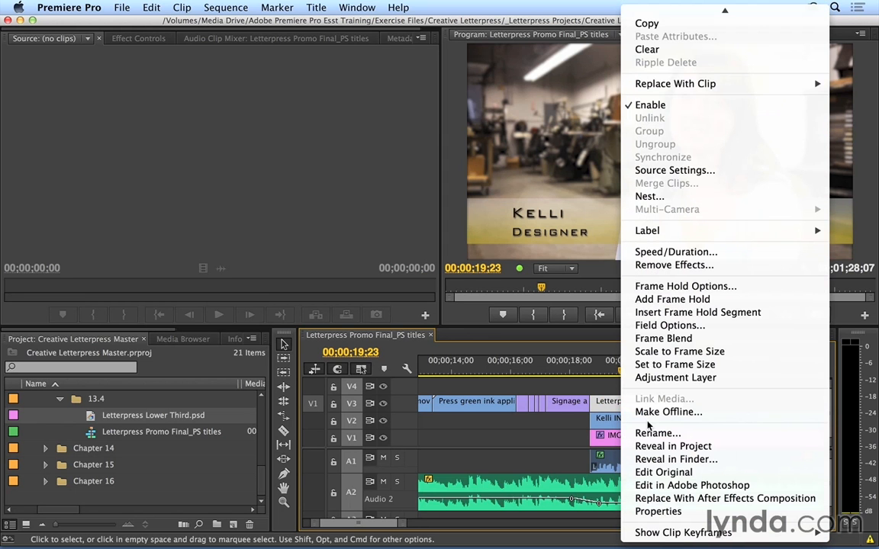
click(650, 473)
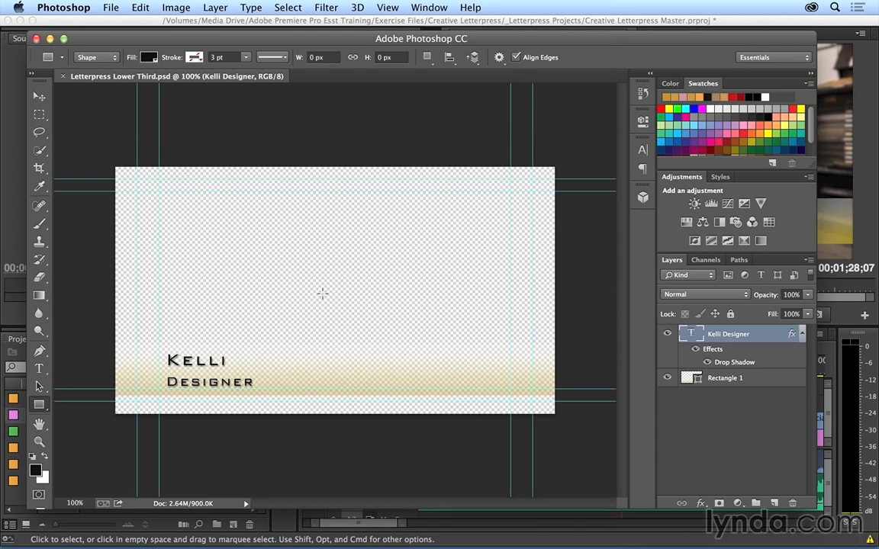
Set the leading of both title text lines to 41.01 pt and move the text layer slightly down and left.
click(39, 369)
drag(162, 359, 263, 381)
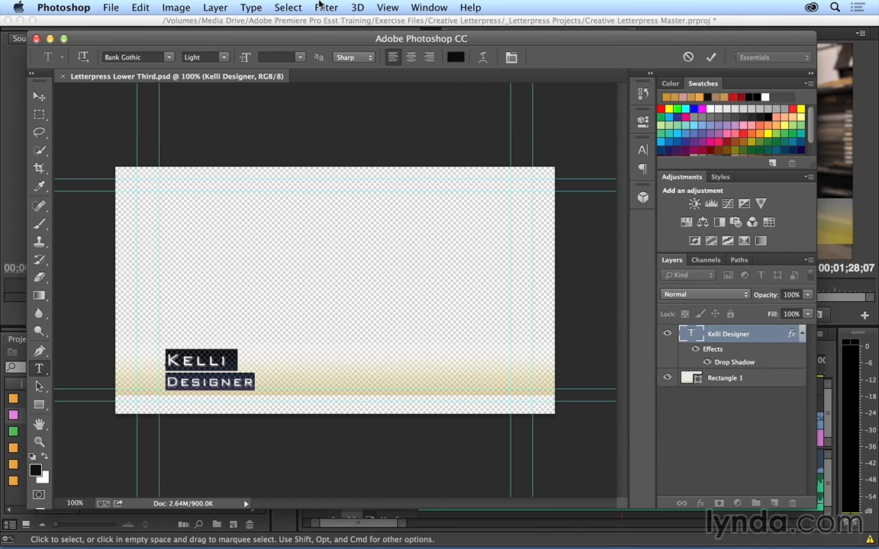
click(428, 7)
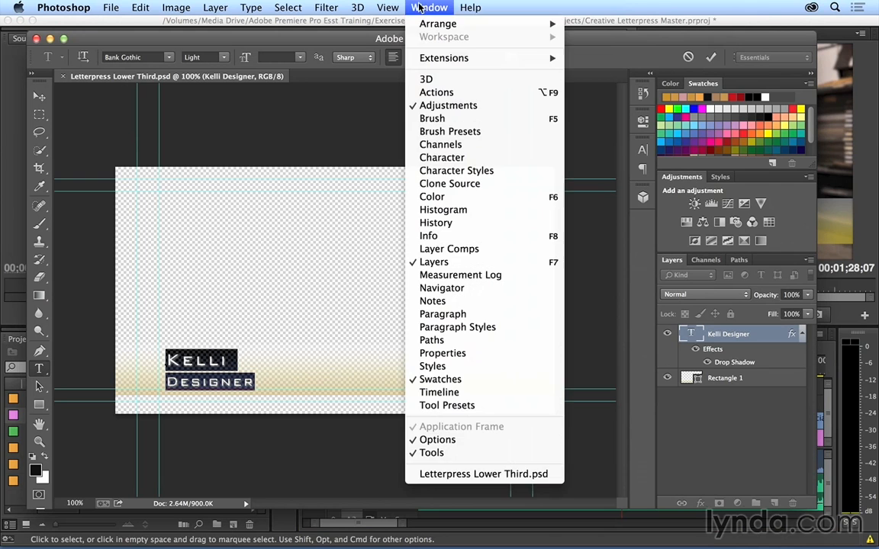
click(432, 158)
drag(561, 175, 547, 175)
click(39, 96)
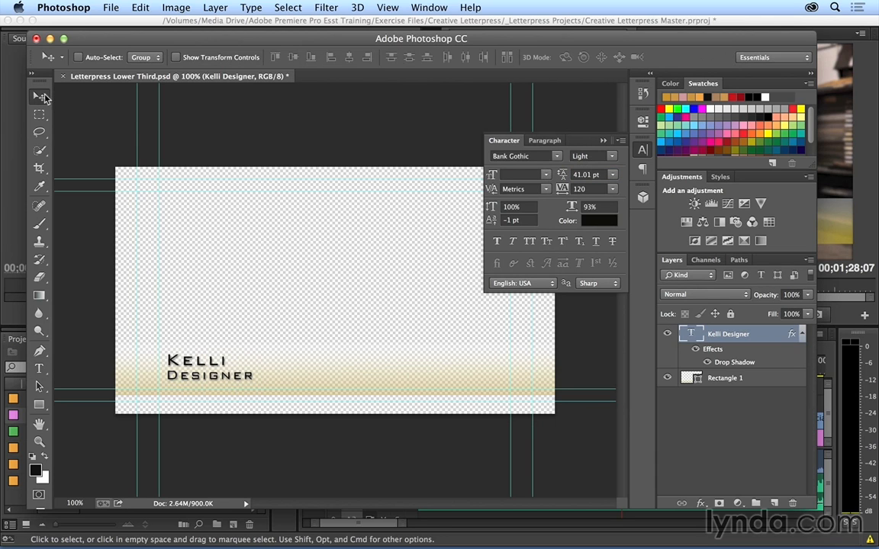
drag(191, 361, 186, 367)
Darken the gold color stop of the Rectangle 1 layer's gradient fill and raise the opacity at that end.
click(718, 380)
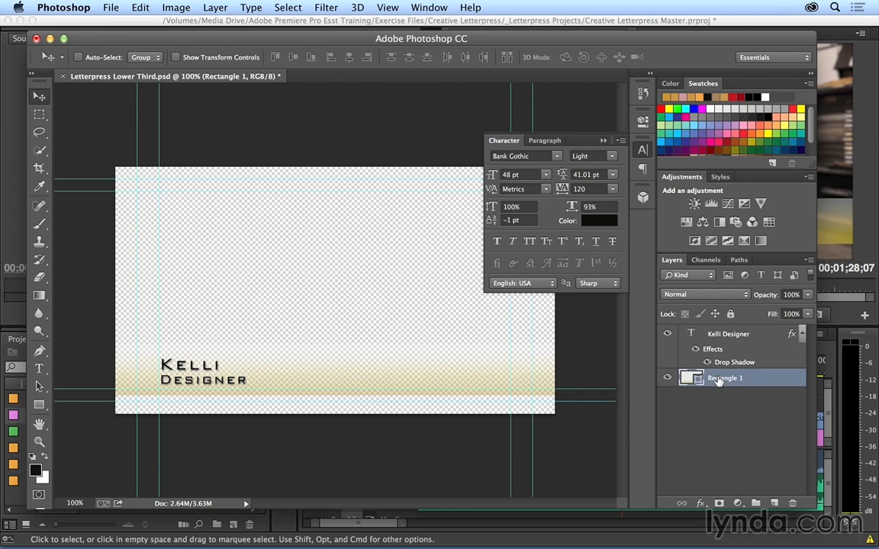
key(u)
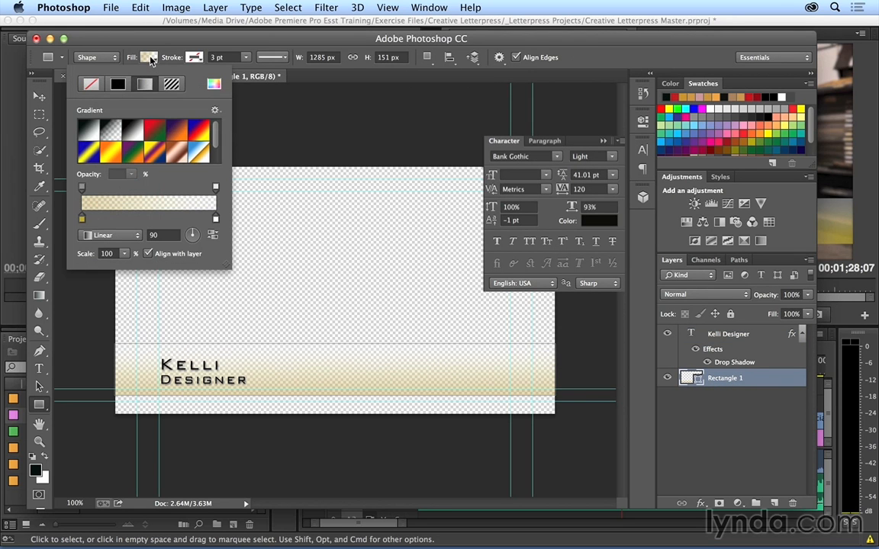
double_click(81, 219)
click(406, 204)
drag(406, 204, 423, 224)
click(551, 145)
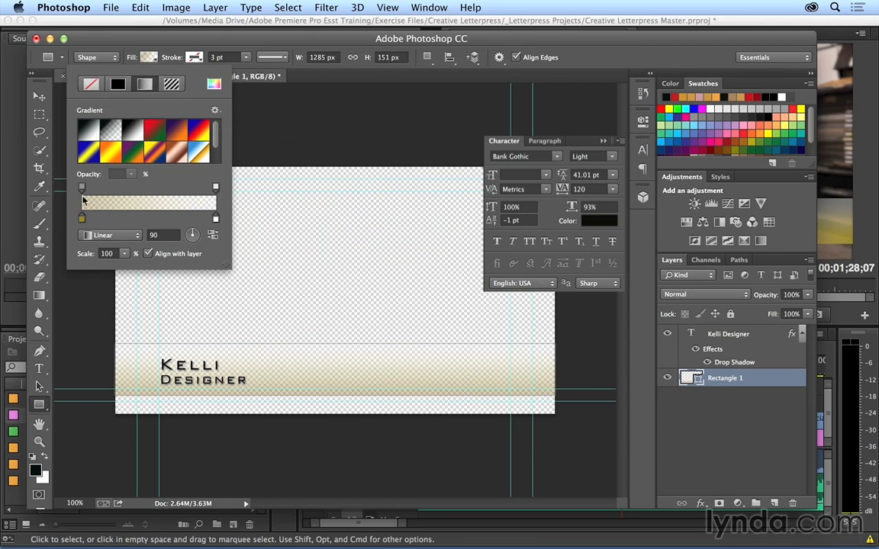
click(81, 188)
drag(88, 174, 109, 173)
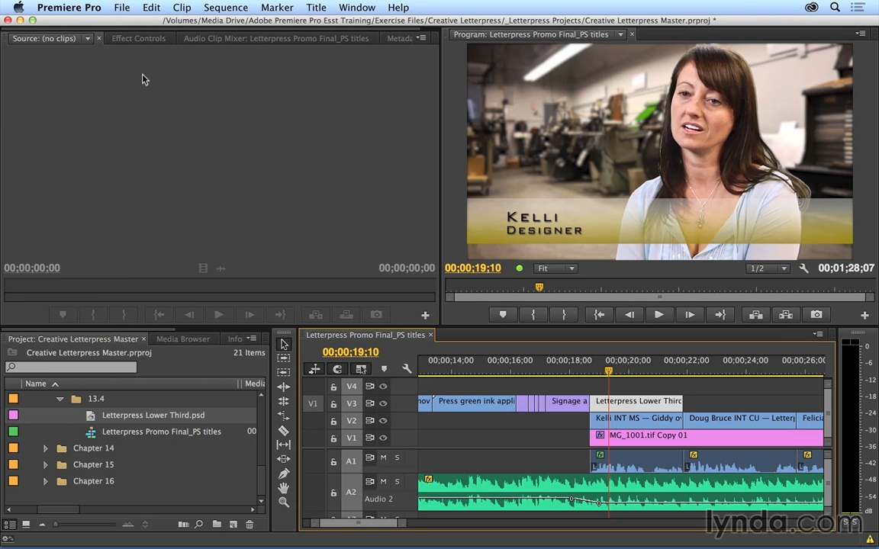
Apply the Alpha Glow effect to the Letterpress Lower Third clip on V3 in Premiere Pro.
click(130, 39)
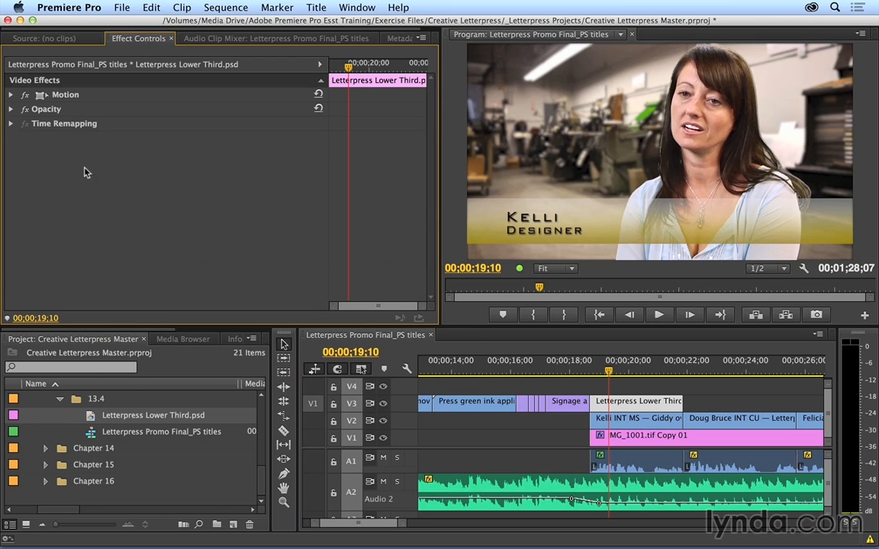
click(11, 95)
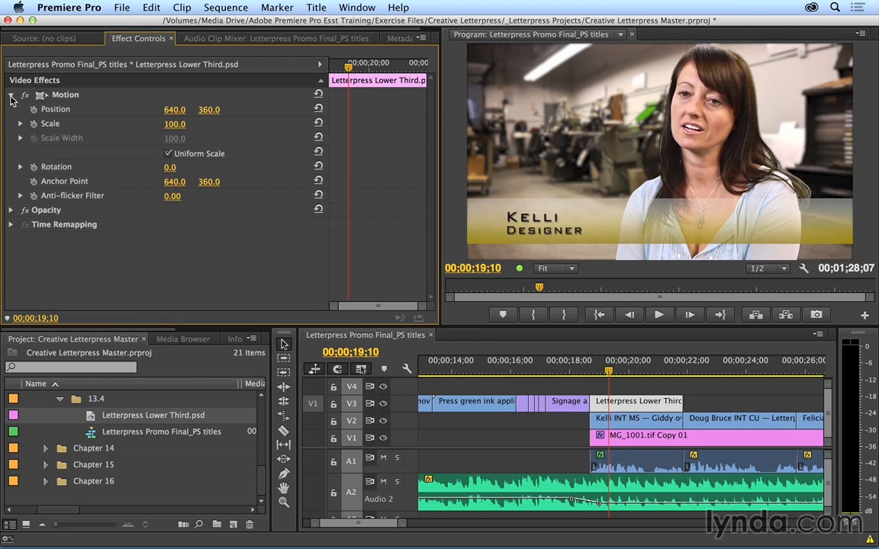
click(11, 96)
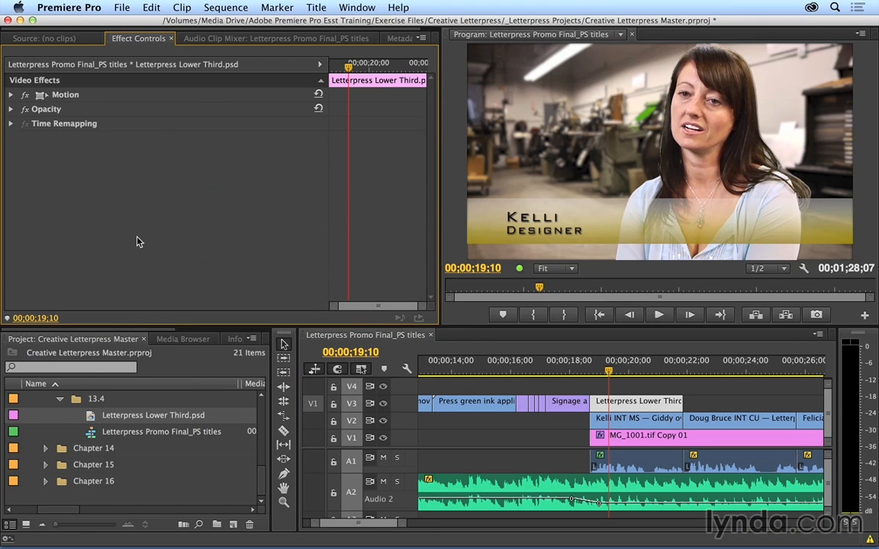
drag(137, 331, 186, 331)
click(155, 339)
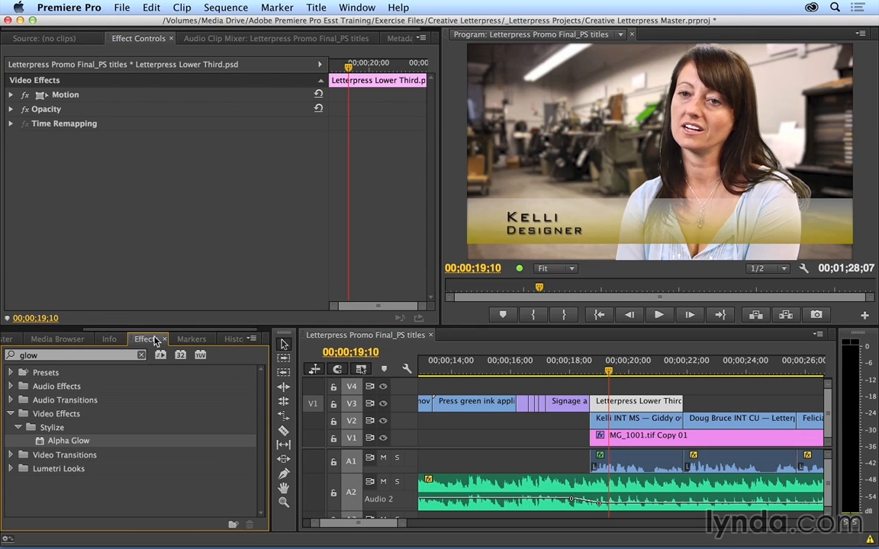
drag(44, 440, 99, 223)
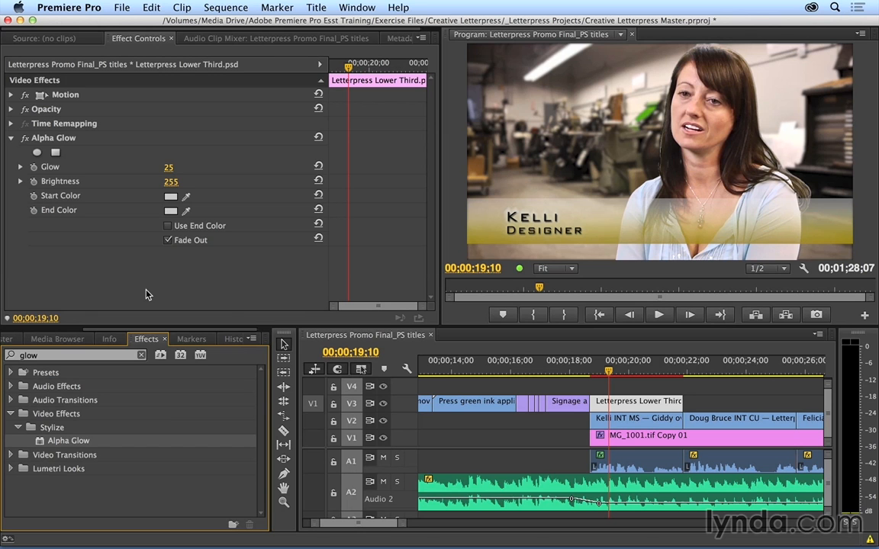
Start importing Letterpress Lower Third.psd from the Course-created assets folder into the 13.4 bin.
drag(182, 329, 74, 336)
click(74, 337)
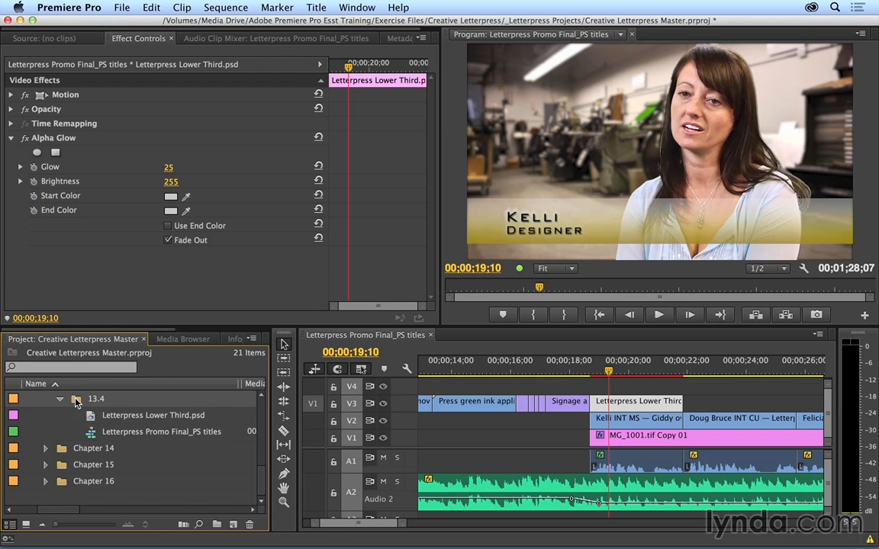
right_click(67, 358)
click(102, 388)
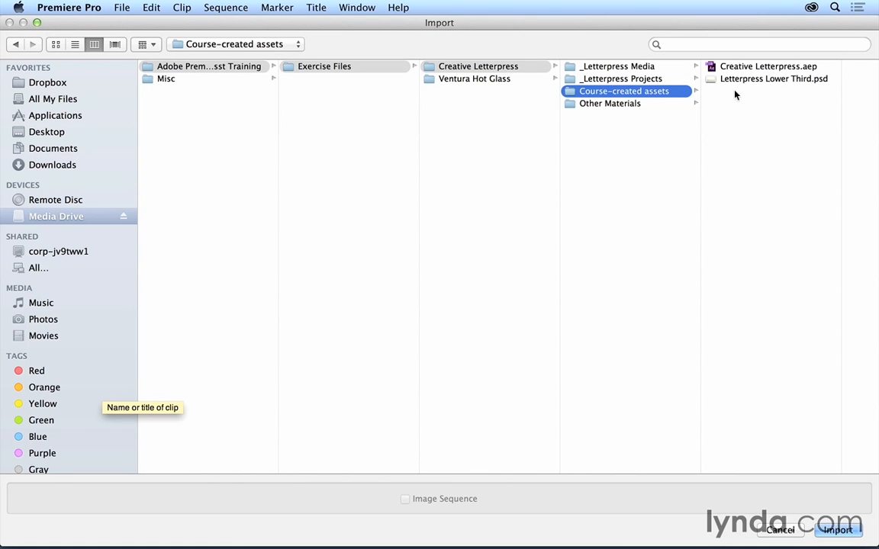
click(752, 80)
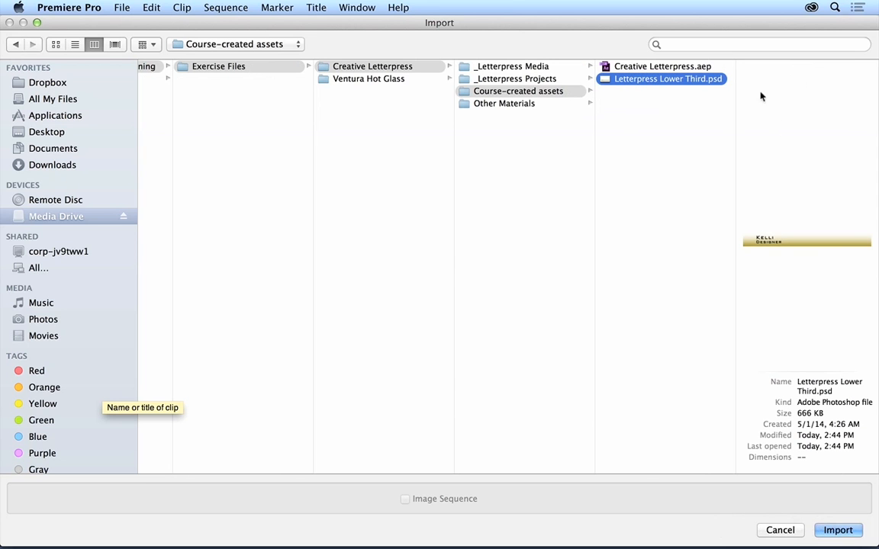
click(838, 530)
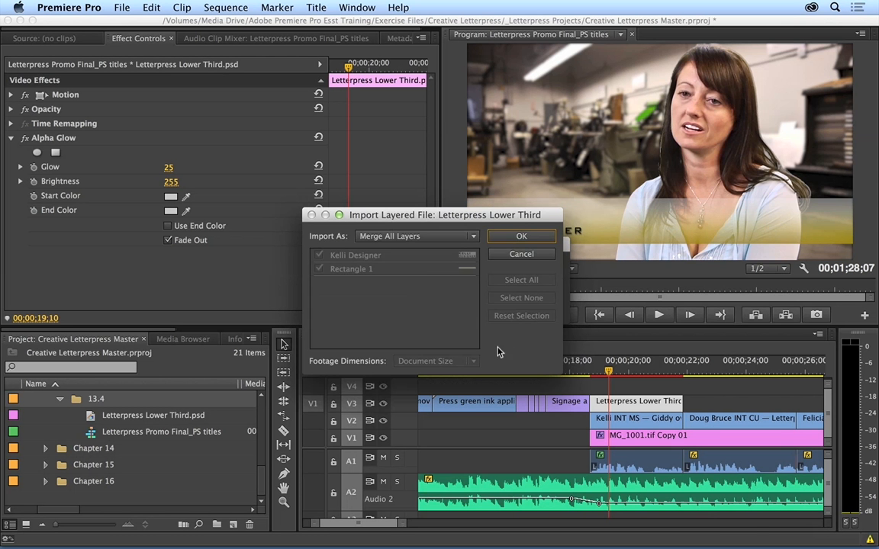
Import the layered file as a Sequence with both layers at Document Size, and expand its new bin.
click(386, 237)
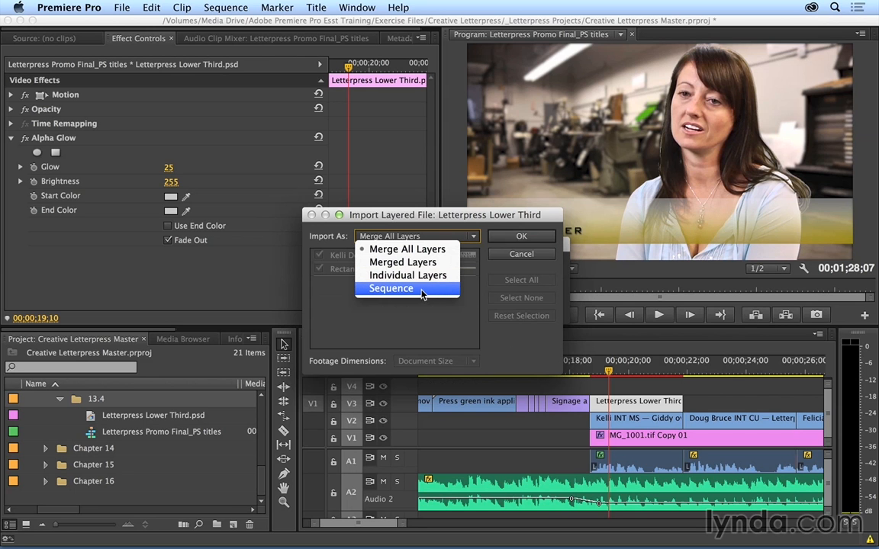
click(413, 288)
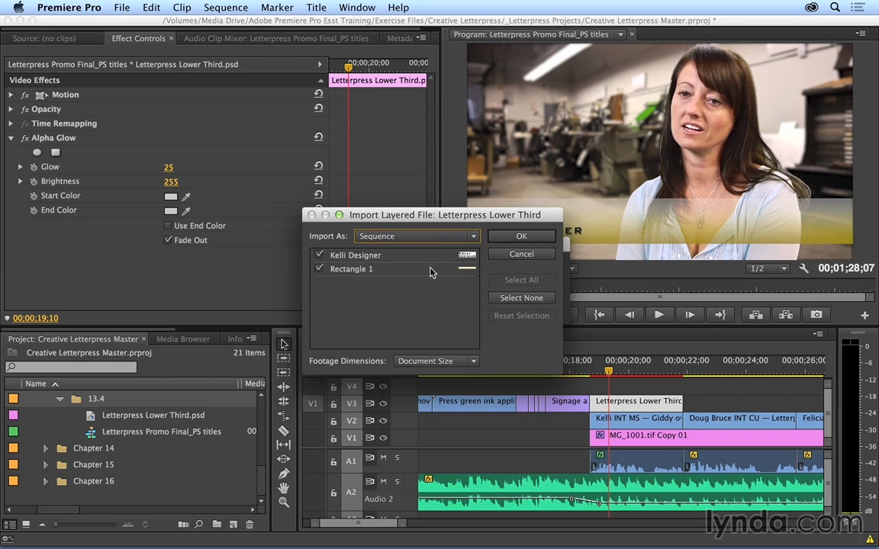
click(512, 237)
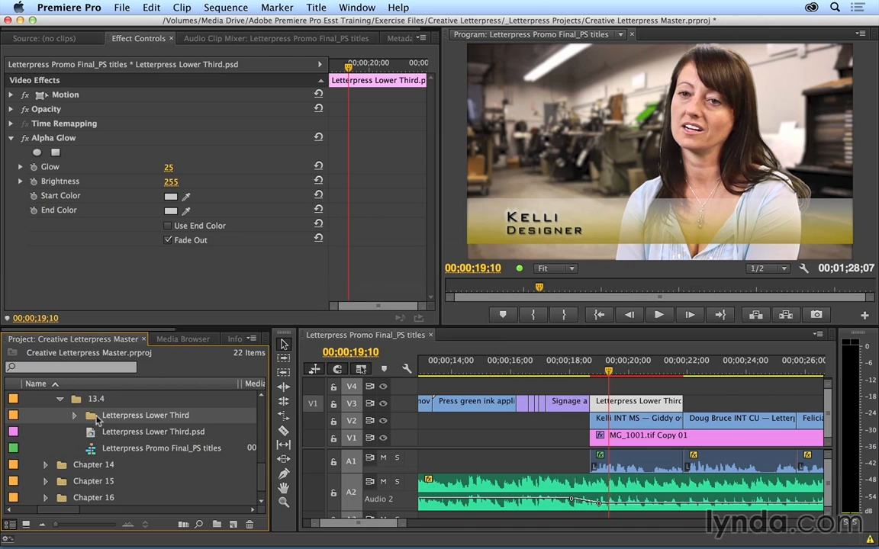
click(74, 416)
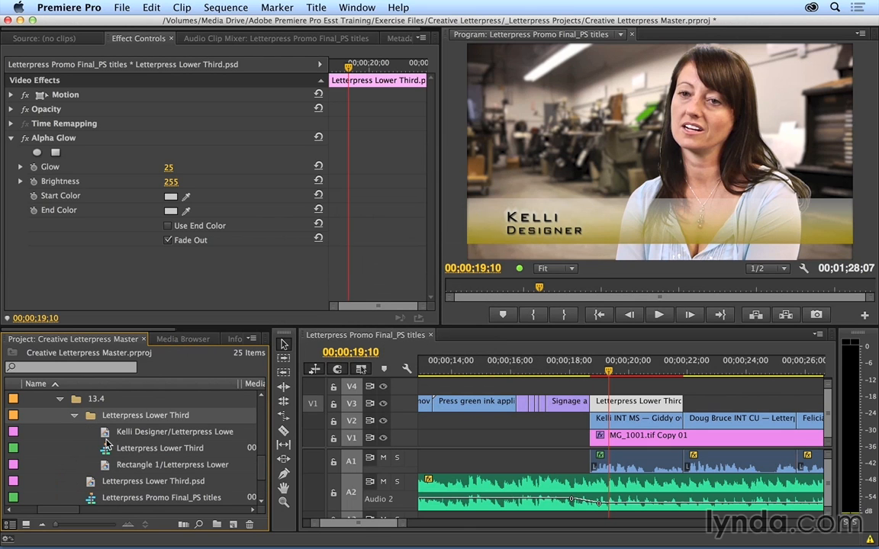